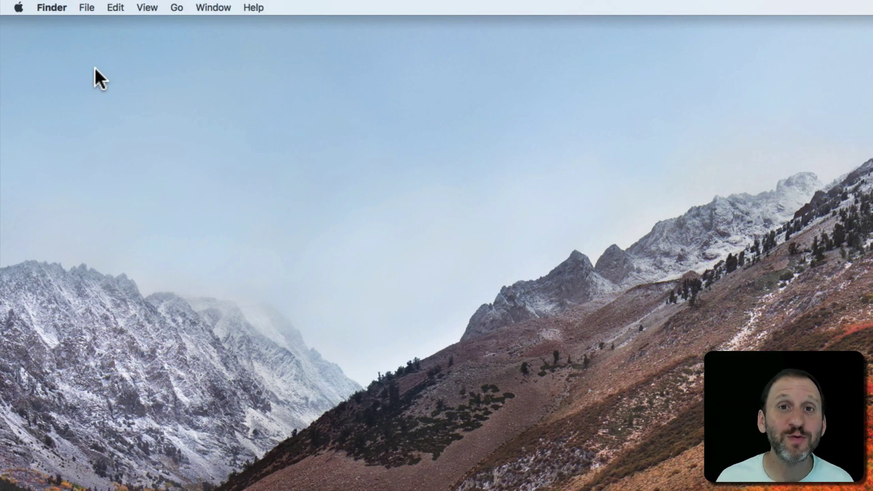
Open System Preferences from the Apple menu on the Finder desktop
left_click(17, 7)
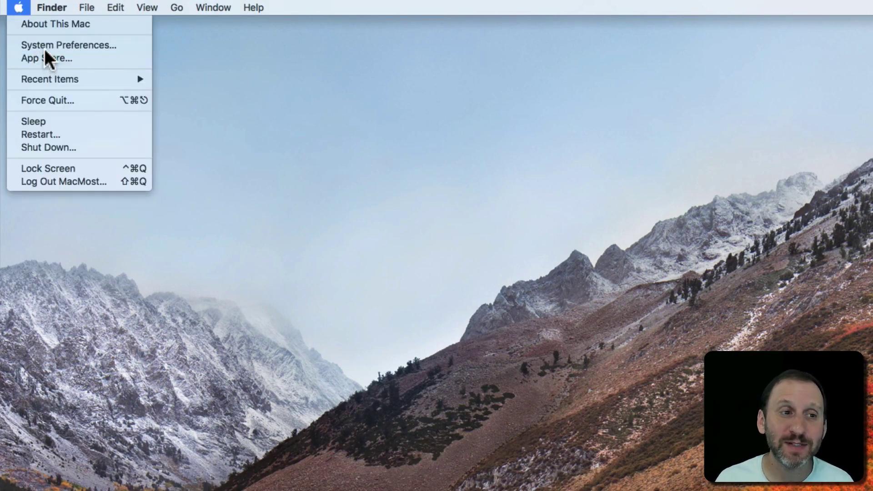
left_click(44, 48)
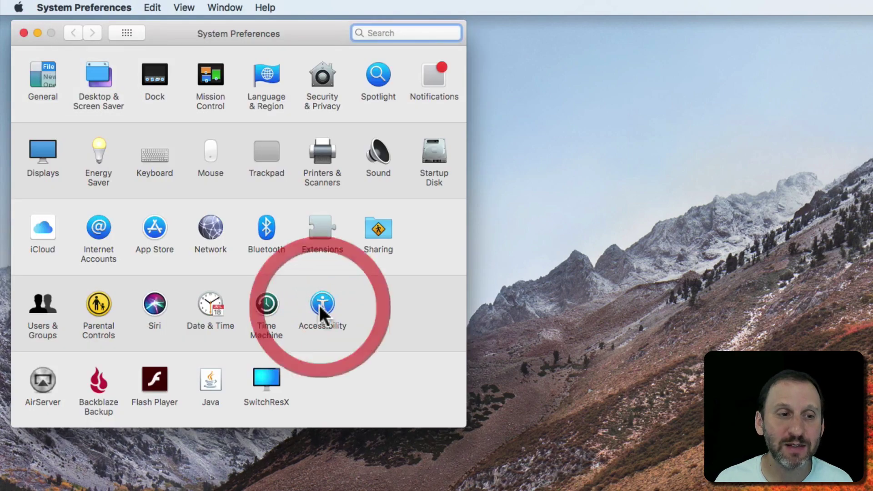
Go to Accessibility and select the Keyboard section showing Sticky Keys and Slow Keys
left_click(320, 306)
scroll(94, 246, "down", 5)
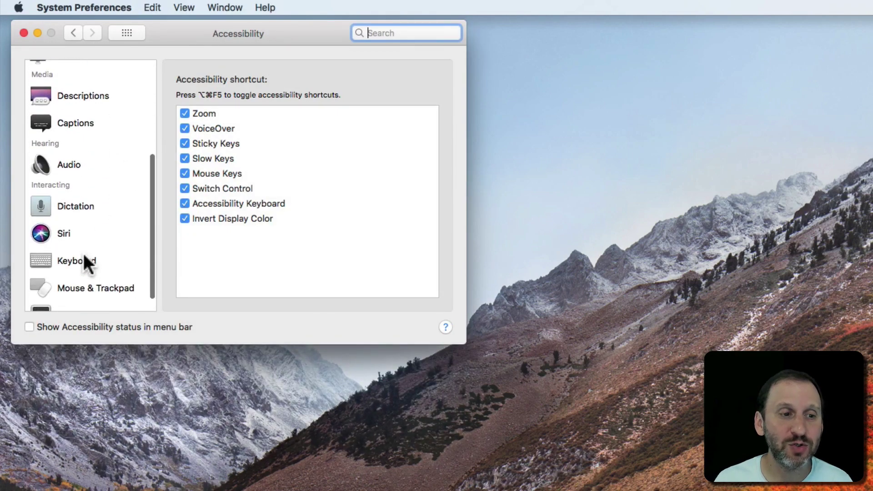
left_click(72, 263)
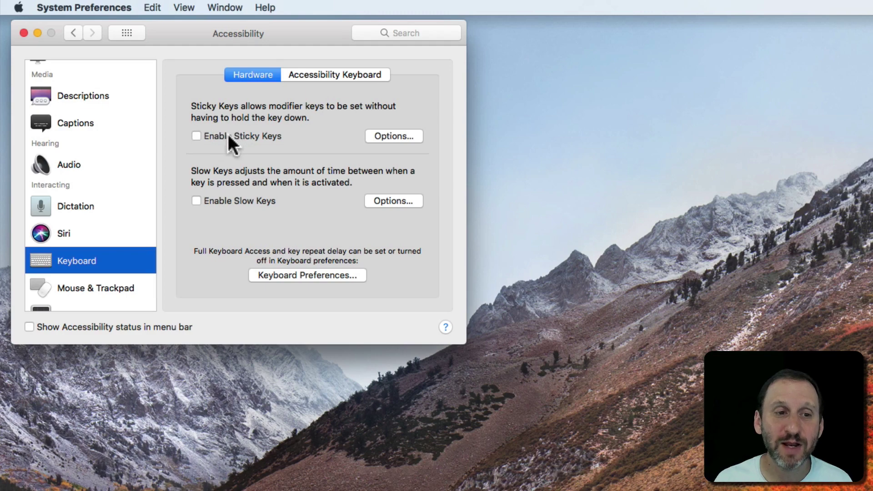
In Sticky Keys Options, leave the Shift-five-times toggle off and display pressed keys Top Left
left_click(386, 135)
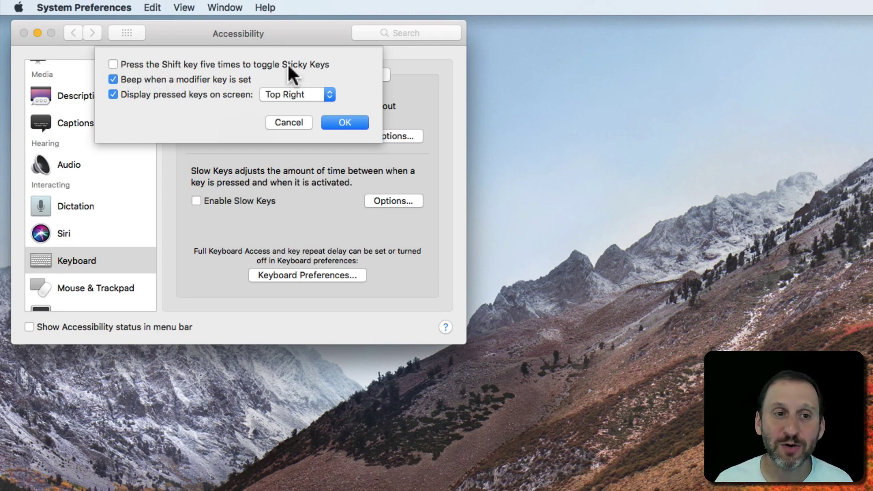
left_click(149, 64)
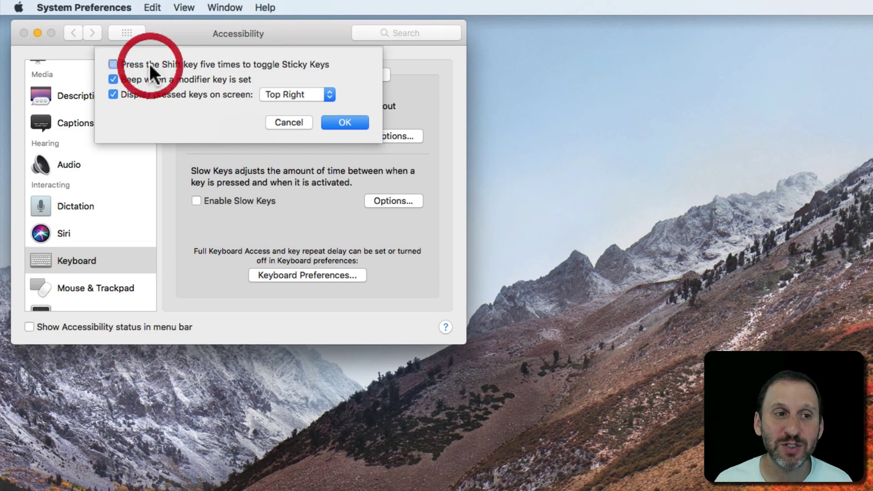
left_click(111, 63)
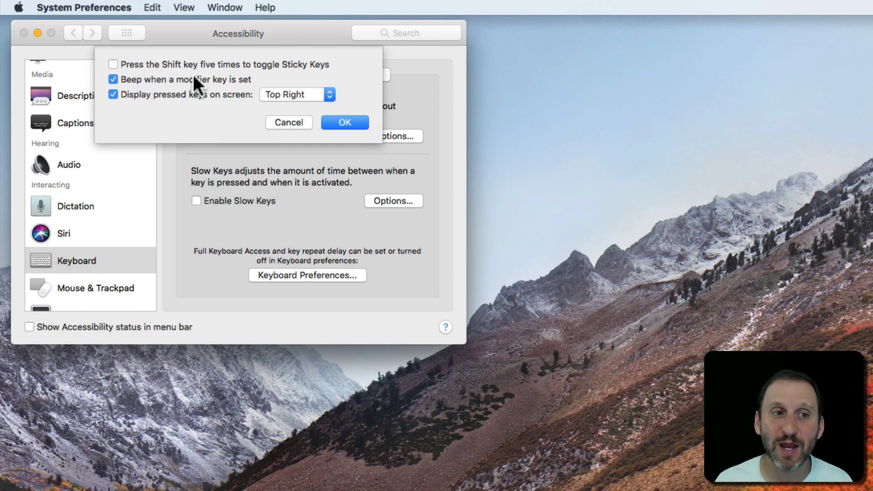
left_click(296, 95)
left_click(296, 104)
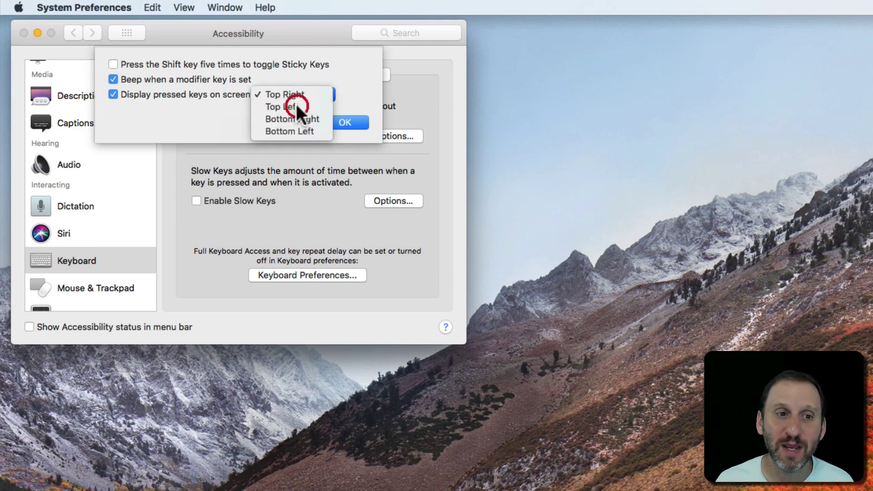
left_click(344, 120)
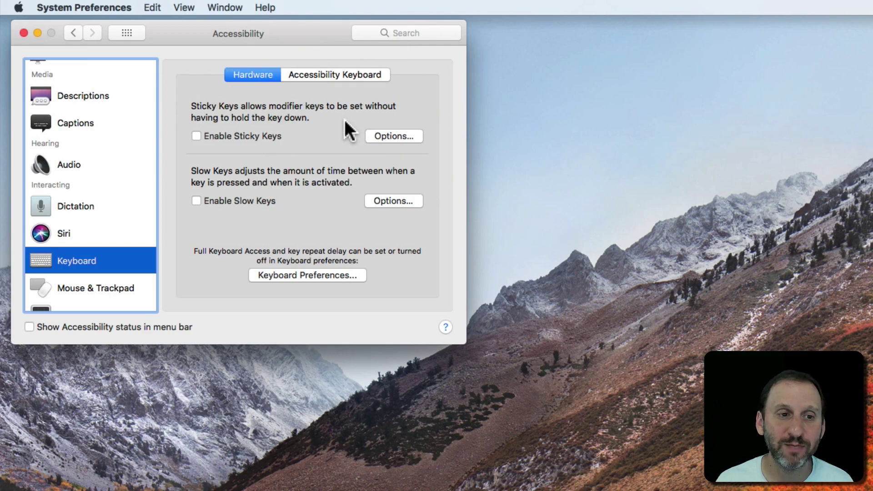
left_click(268, 136)
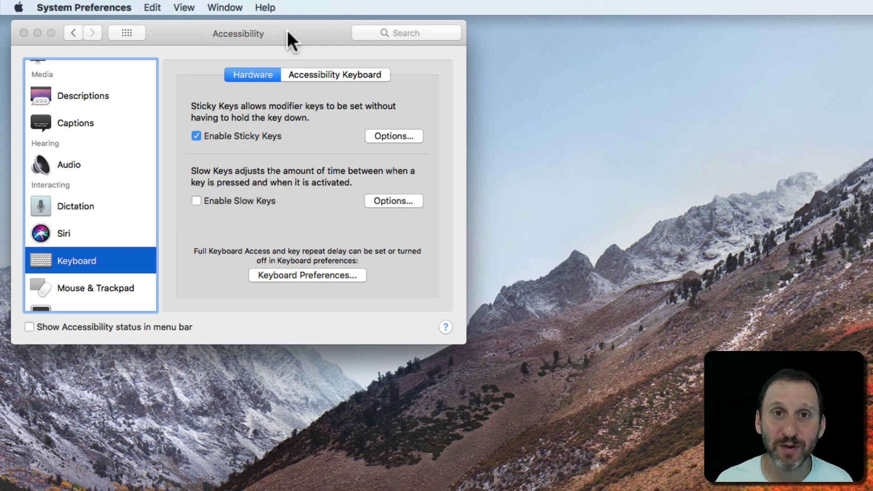
key("super")
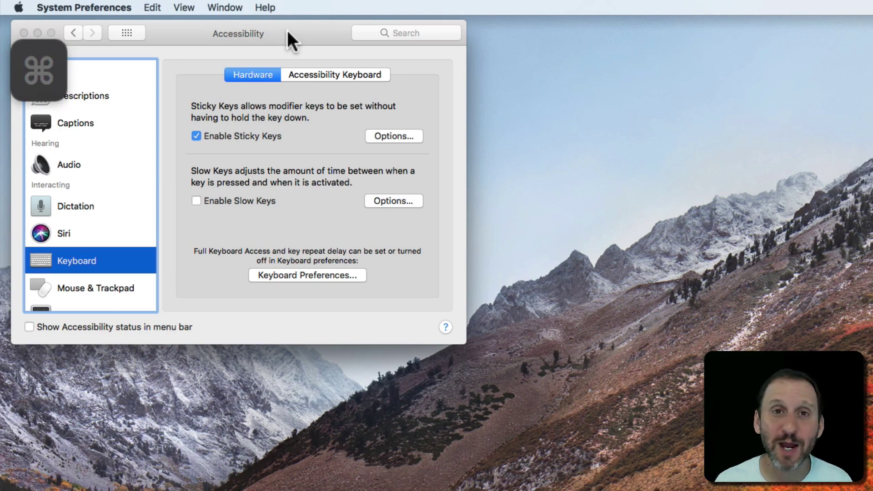
key("shift")
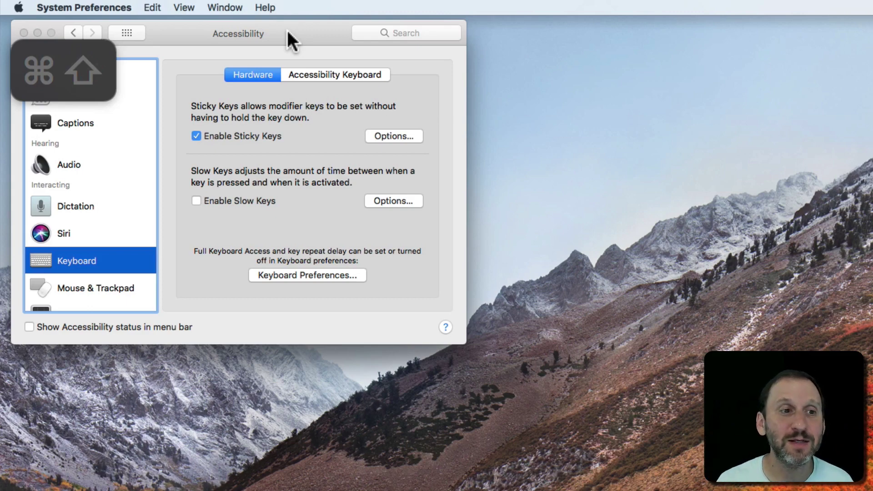
key("slash")
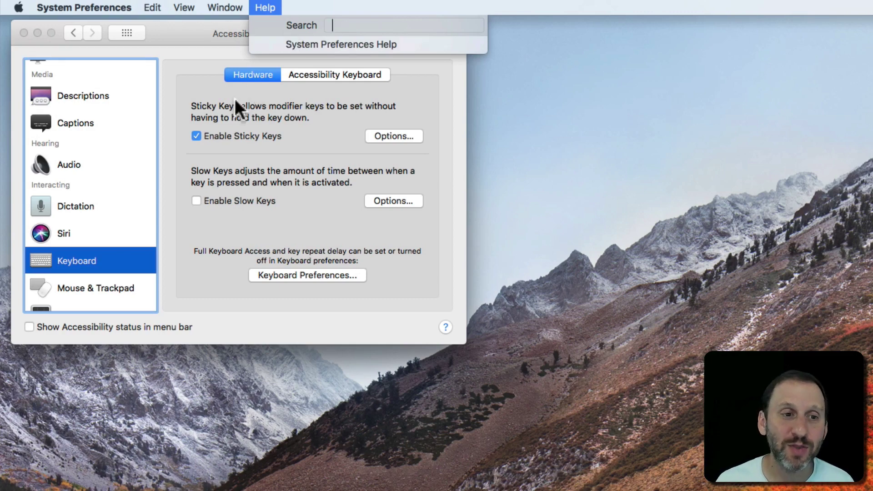
left_click(184, 136)
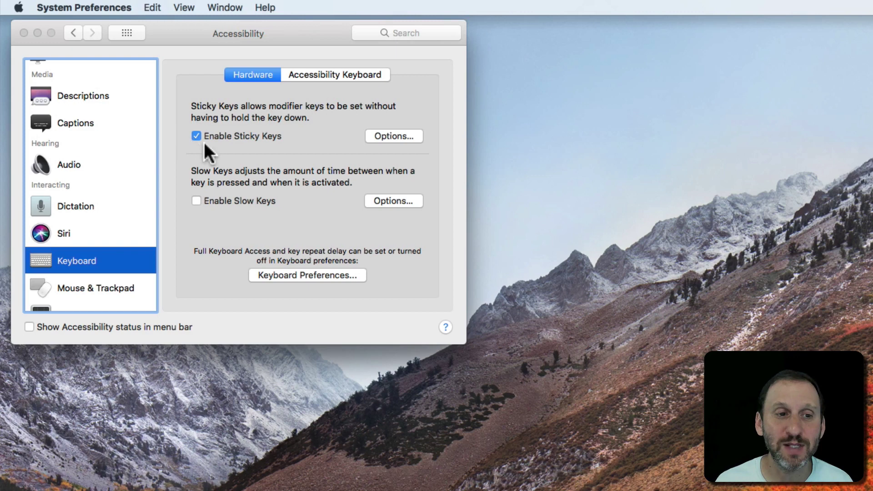
left_click(216, 136)
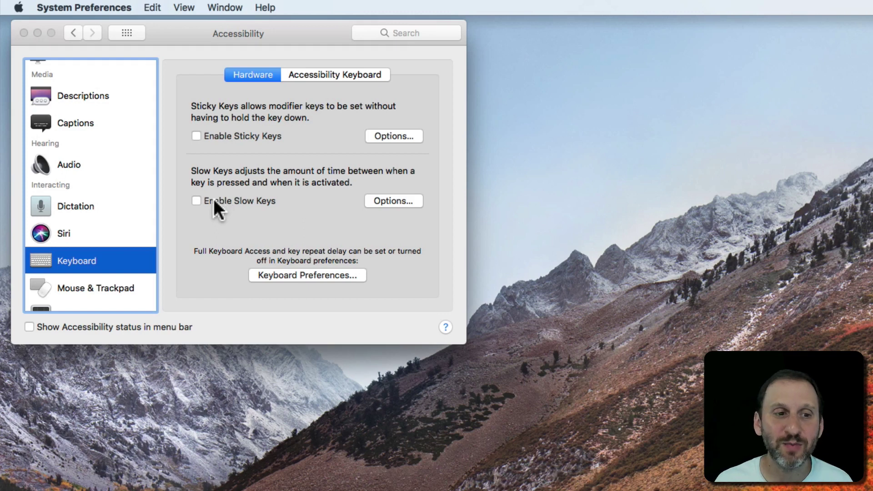
Accept the Slow Keys options unchanged and check Enable Slow Keys
left_click(385, 202)
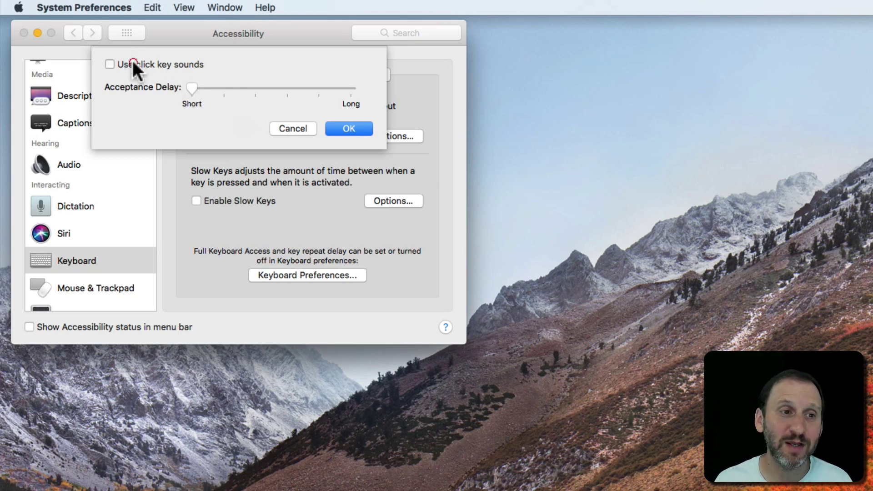
left_click(348, 128)
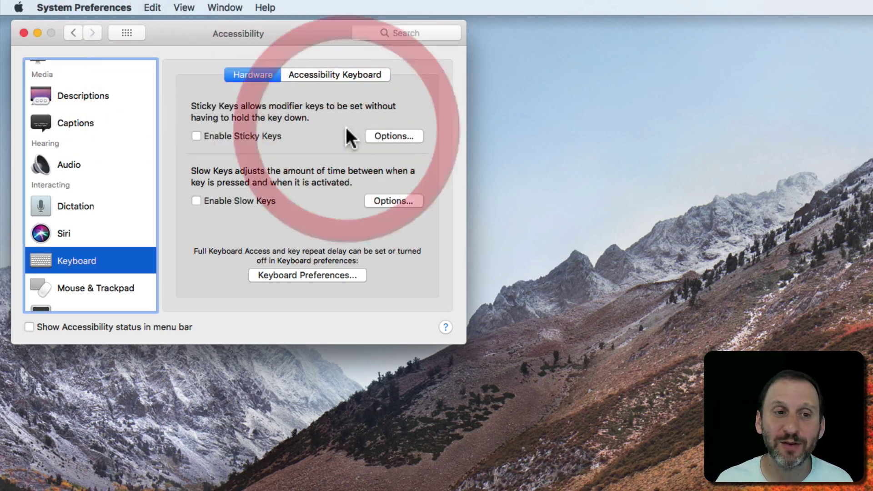
left_click(251, 205)
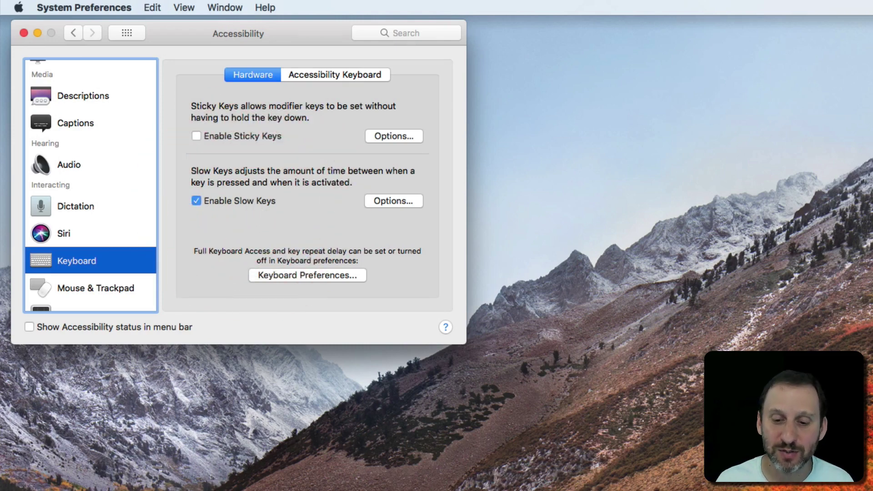
Type 'The quick' into TextEdit, then reopen and accept the Slow Keys options unchanged
key("super+Tab")
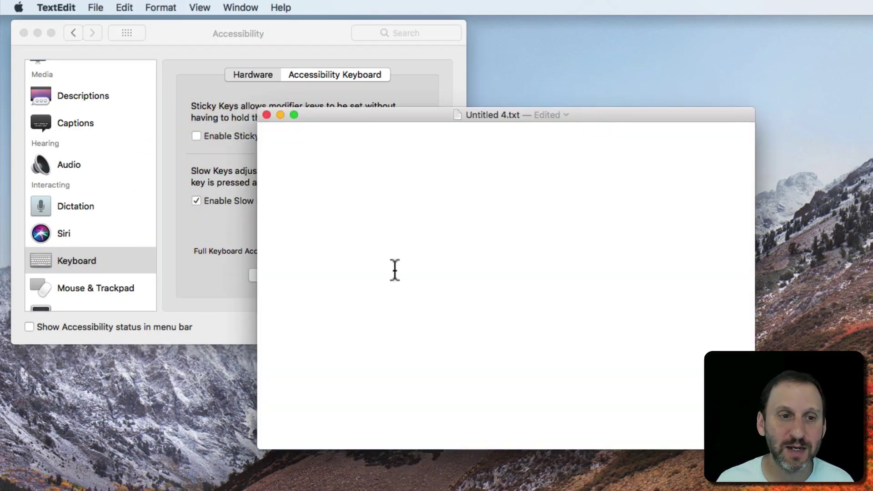
type("The qu")
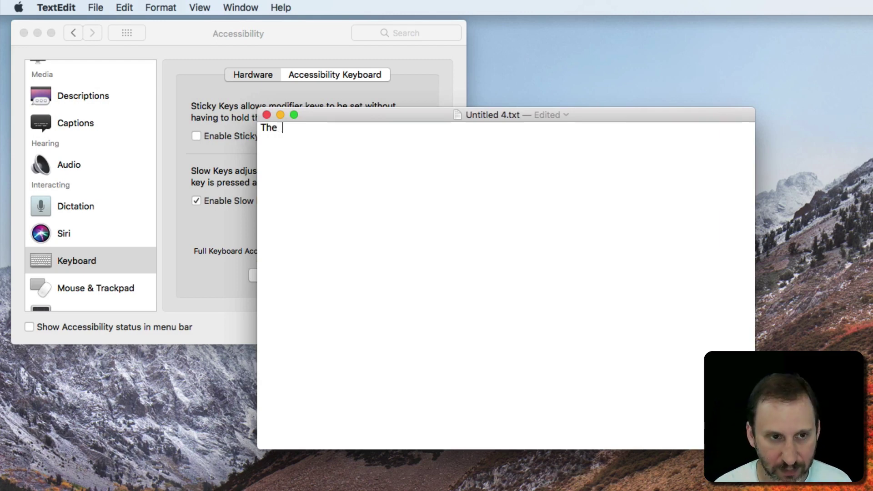
type("ick")
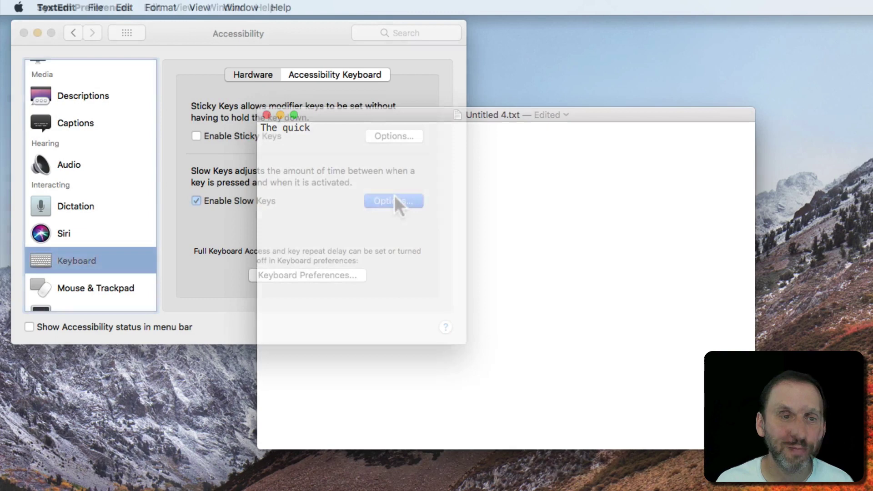
left_click(394, 197)
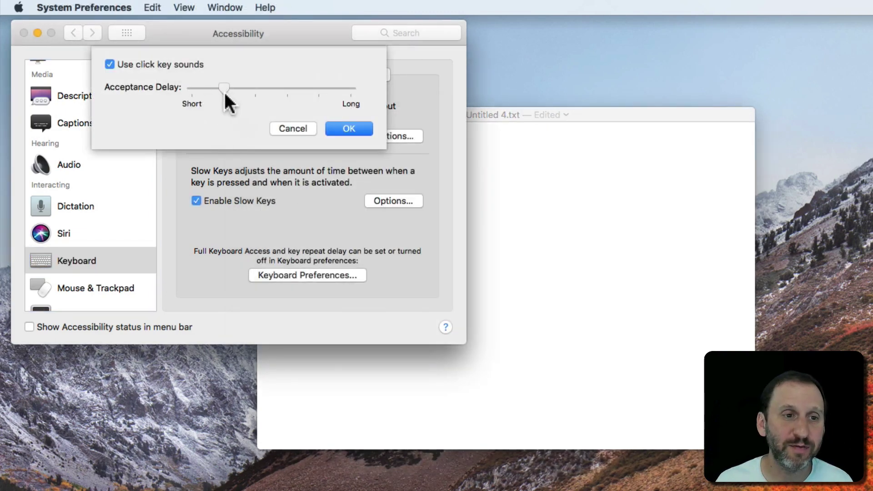
left_click(351, 129)
Type 'brow' into the TextEdit document, then return to the accessibility settings
left_click(508, 188)
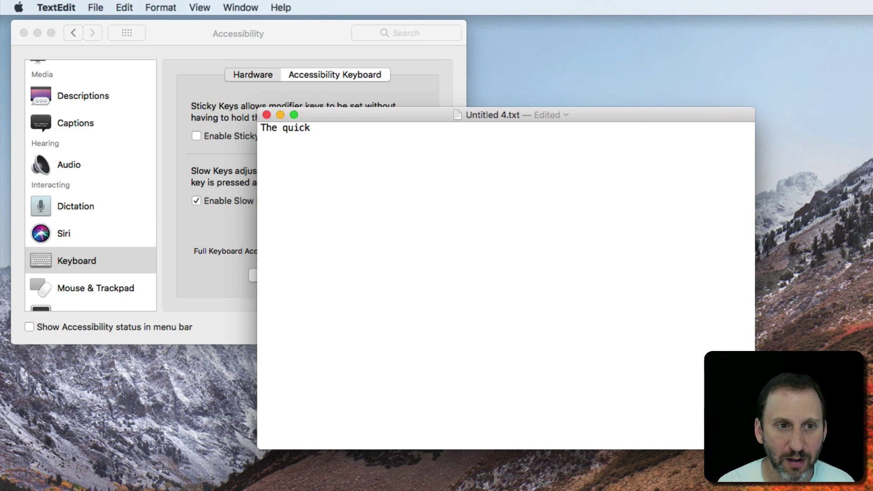
type("b")
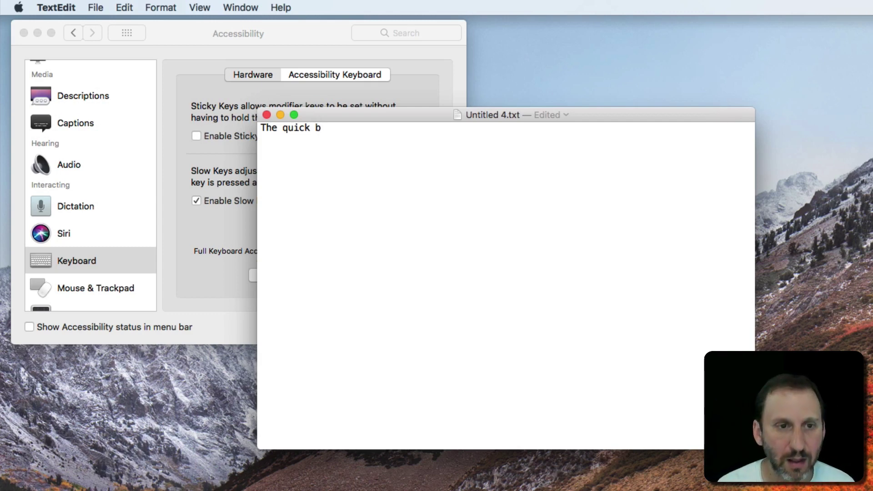
type("row")
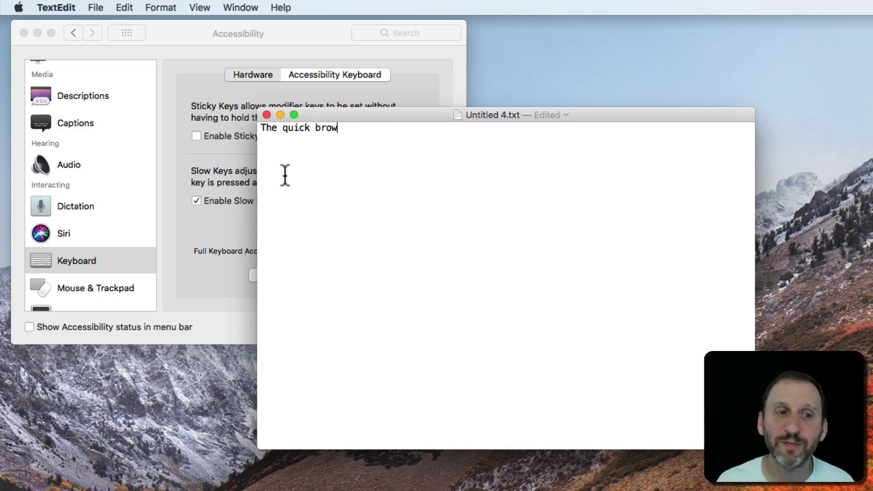
left_click(198, 203)
Disable Slow Keys, enable the Accessibility Keyboard, and move its panel to the right
left_click(198, 203)
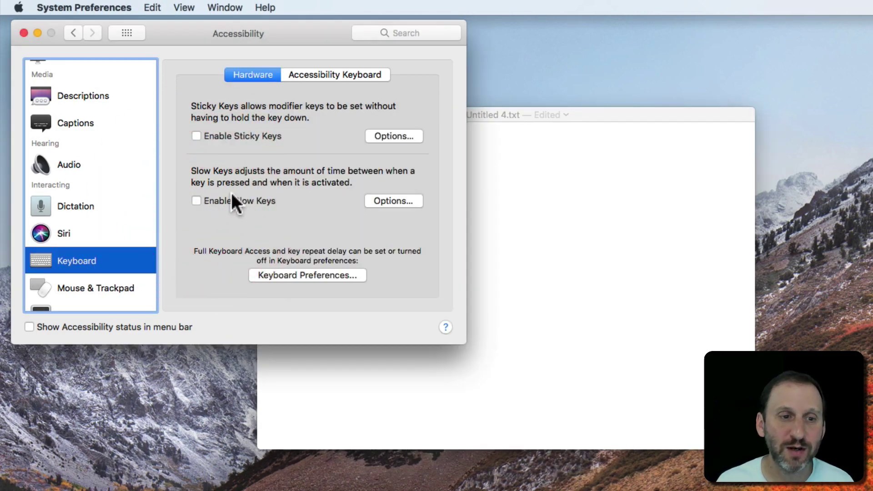
left_click(321, 79)
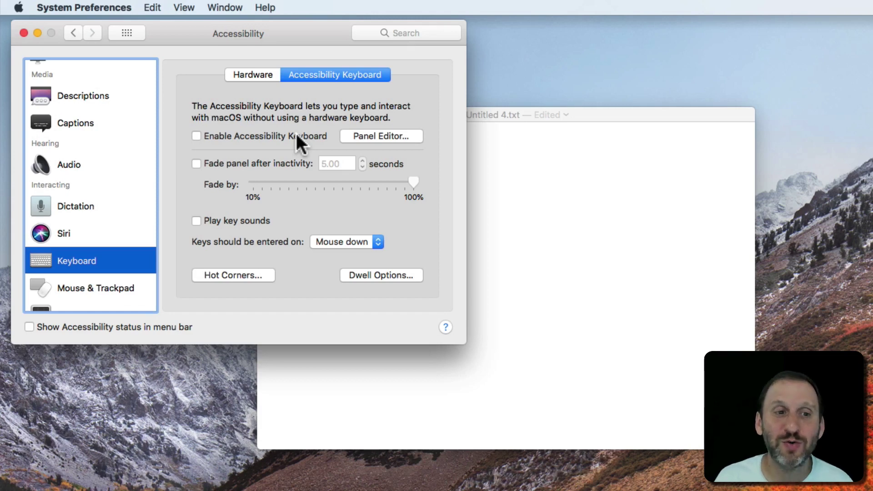
left_click(266, 136)
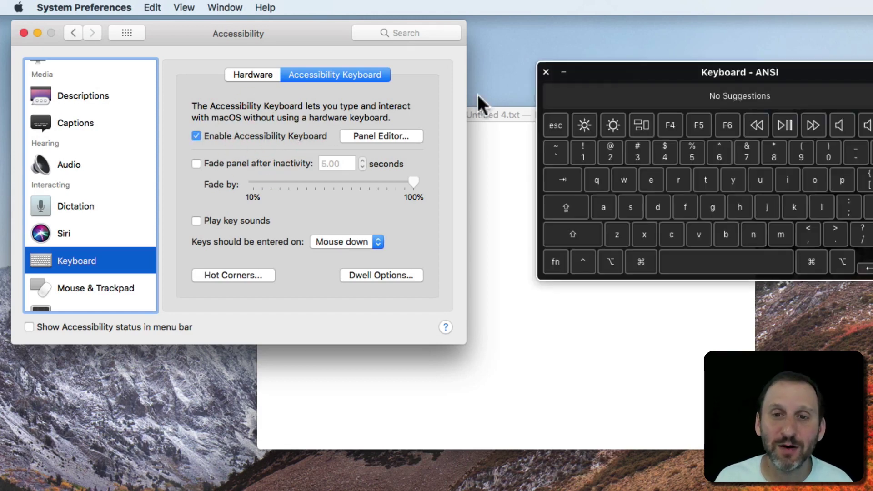
left_click_drag(778, 71, 823, 78)
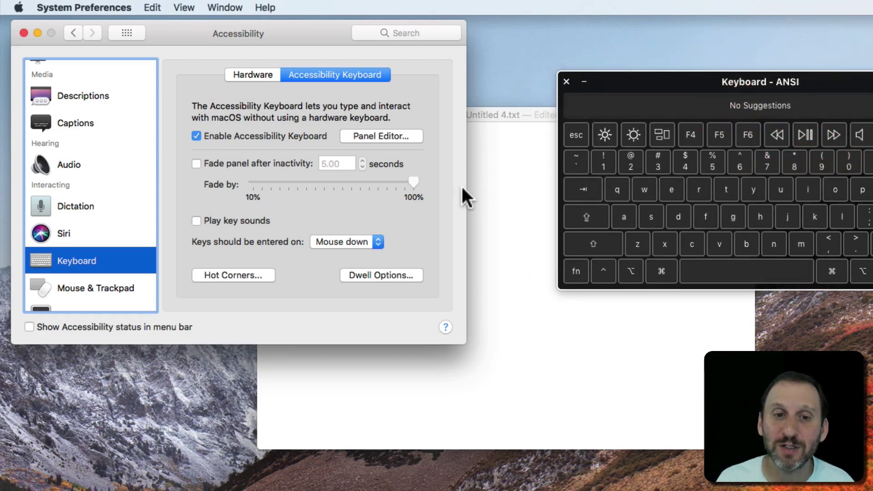
Enter 'n fox' with the on-screen keyboard to complete 'The quick brown fox'
left_click(483, 182)
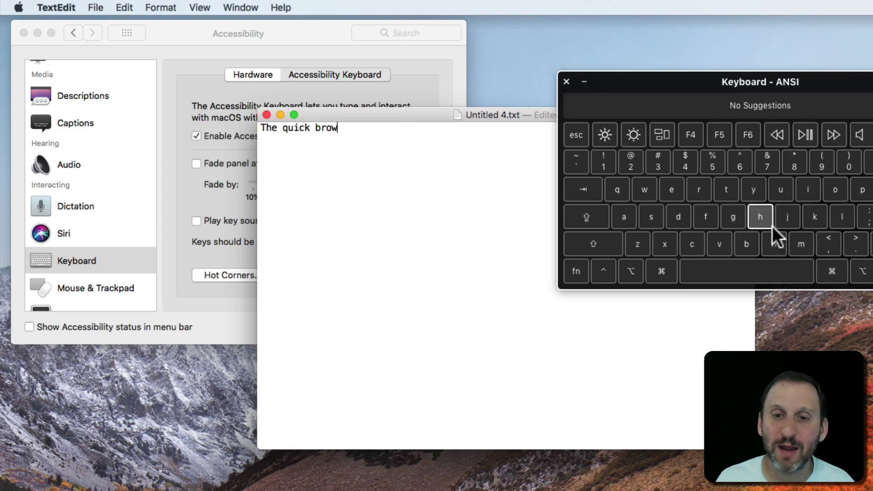
left_click(779, 243)
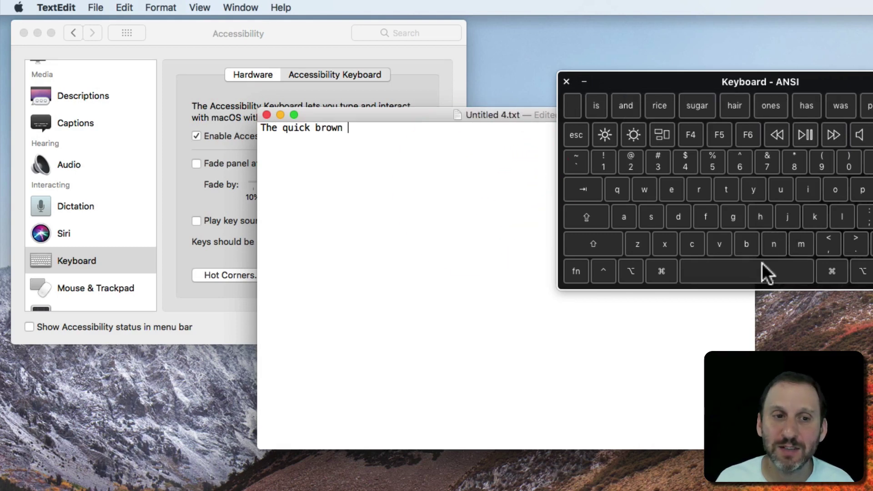
left_click(718, 212)
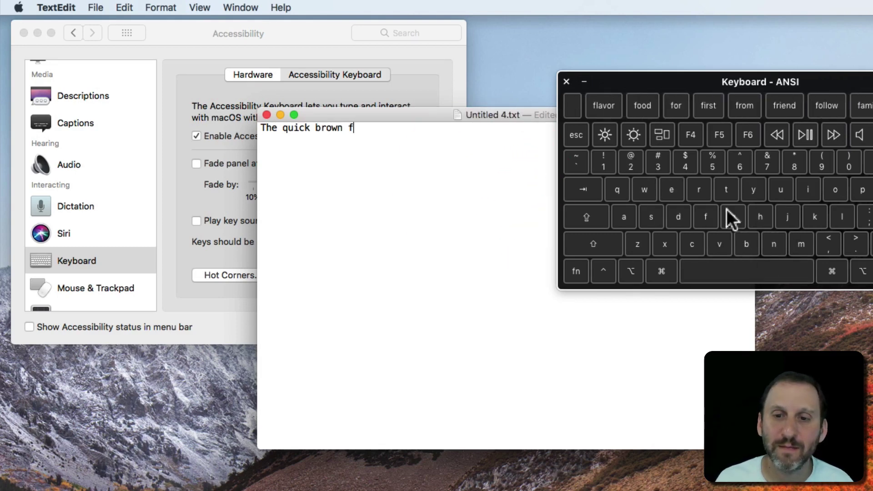
left_click(836, 191)
left_click(662, 247)
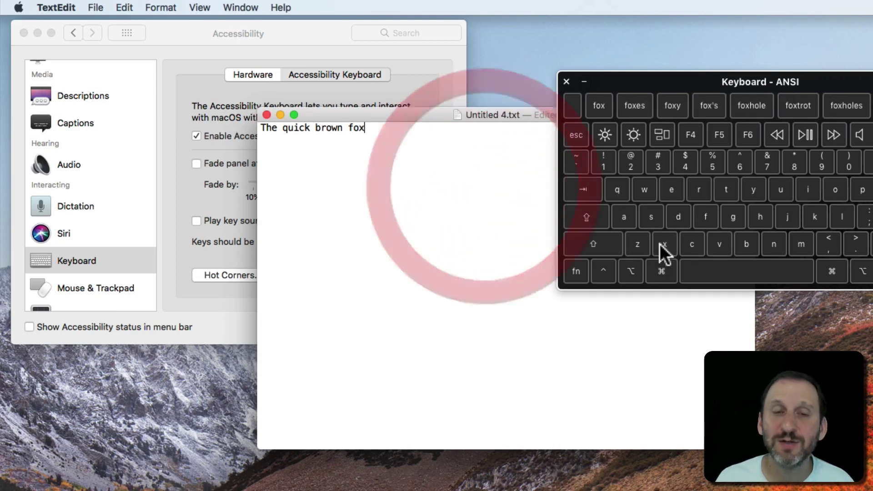